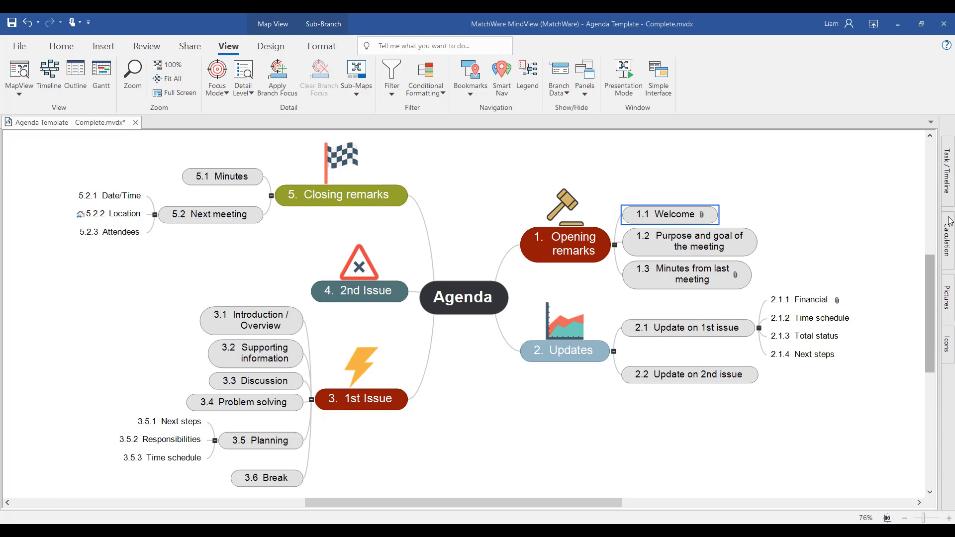
- Show the Task / Timeline settings and keep Timeline as the document type
left_click(948, 197)
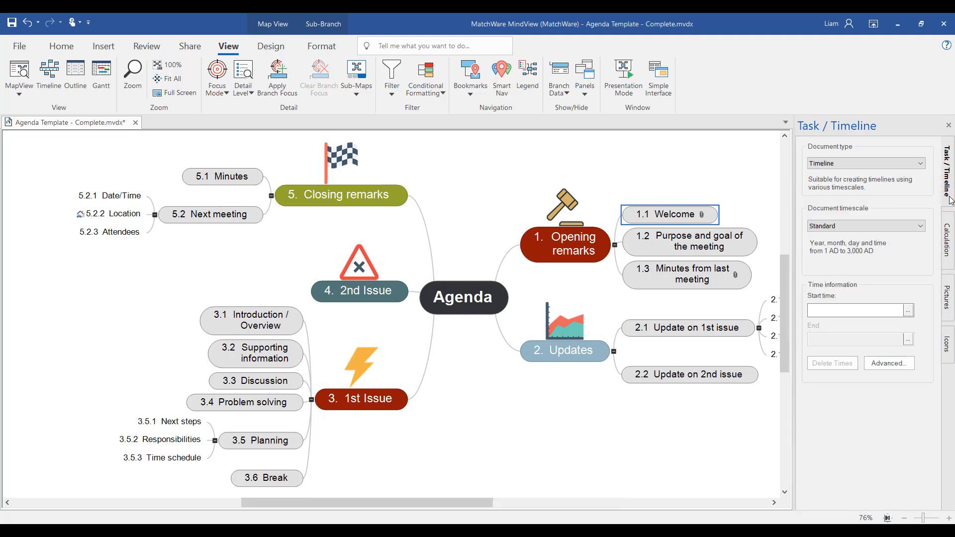
left_click(920, 164)
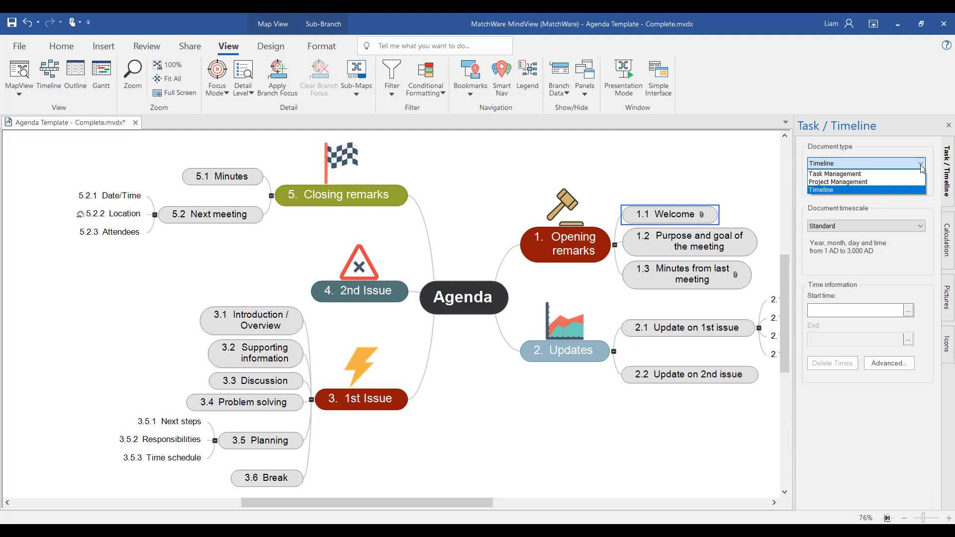
left_click(922, 168)
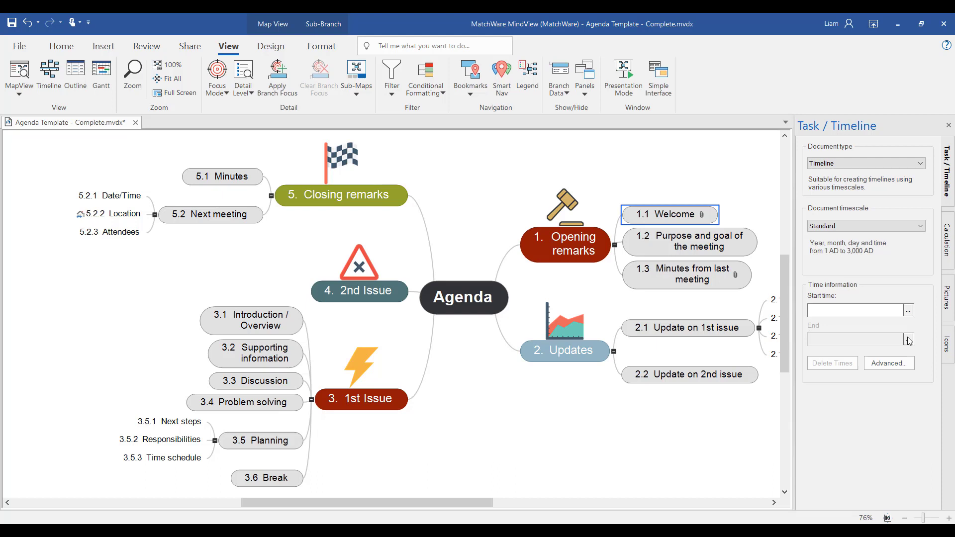
- Give 1.1 Welcome a start time of 9 Jul 2020, 9:00, then switch to Outline view
left_click(909, 311)
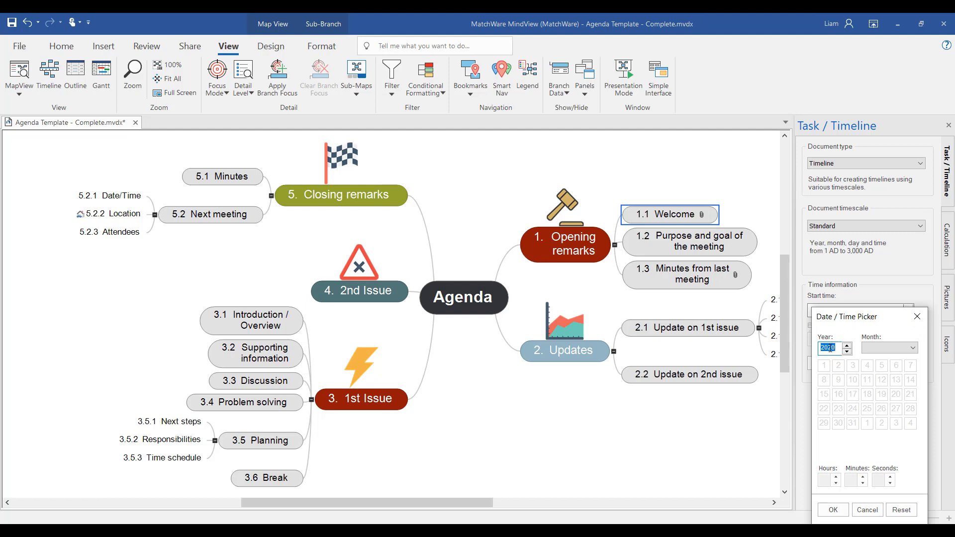
left_click(909, 346)
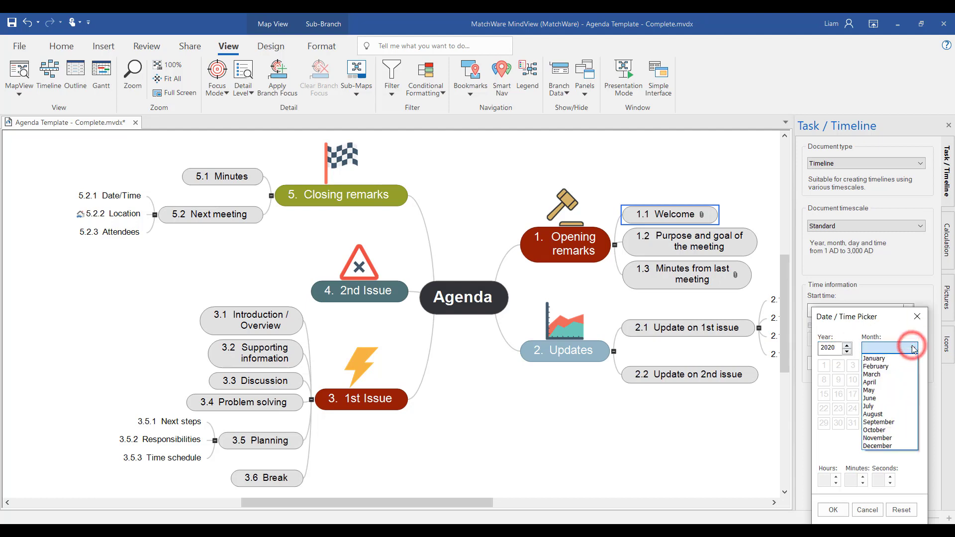
left_click(879, 407)
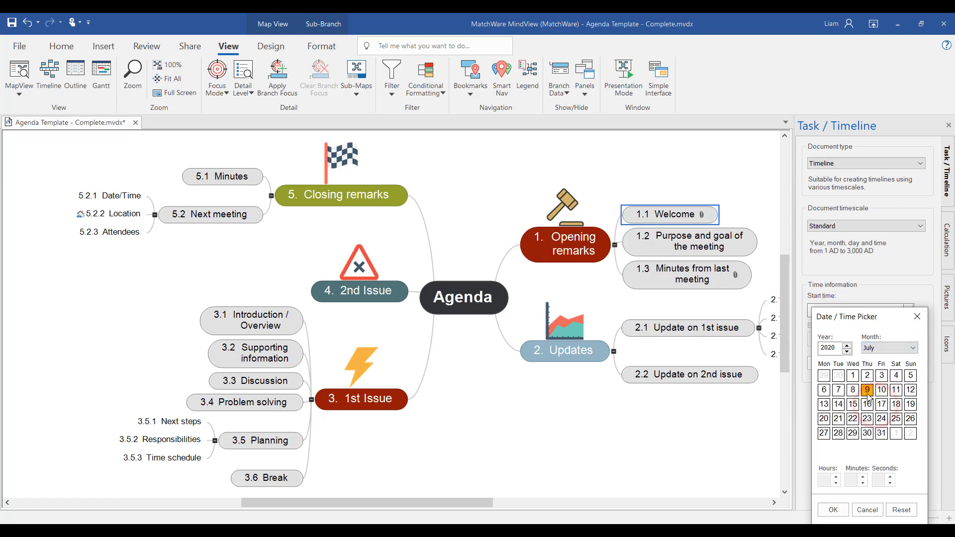
left_click(867, 391)
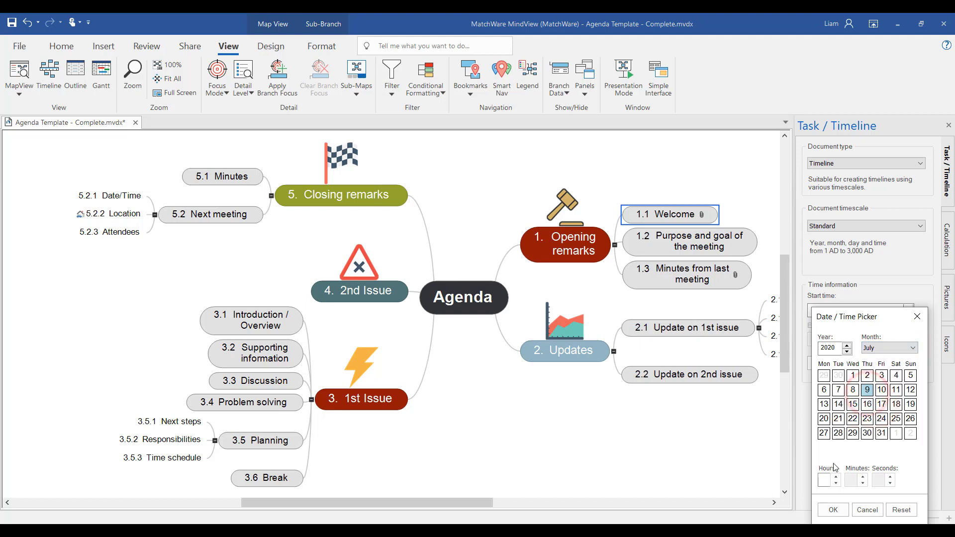
left_click(825, 478)
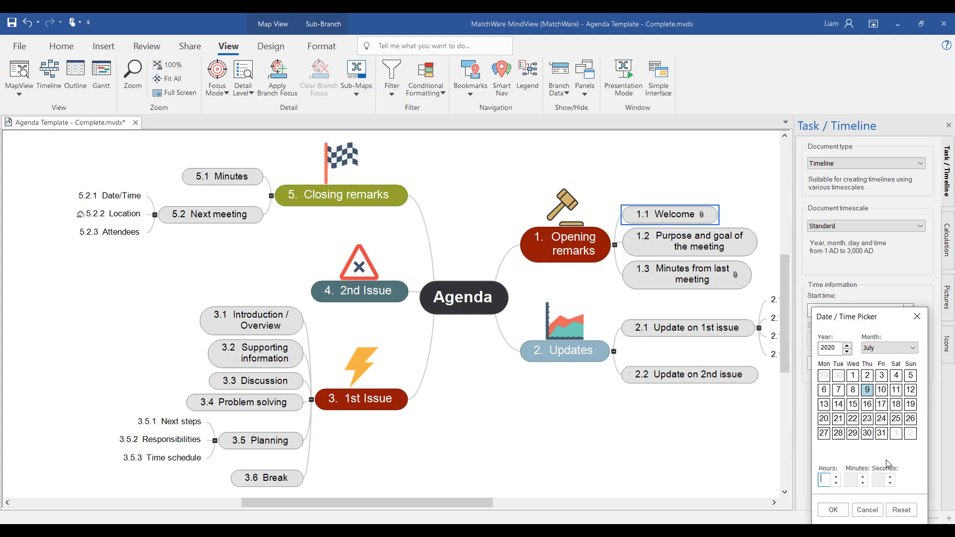
type("9")
left_click(852, 481)
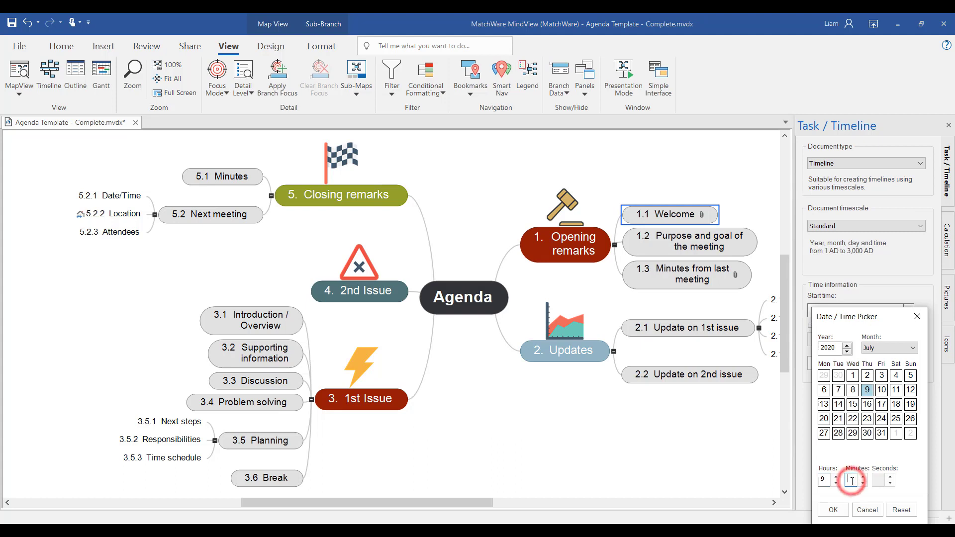
left_click(838, 511)
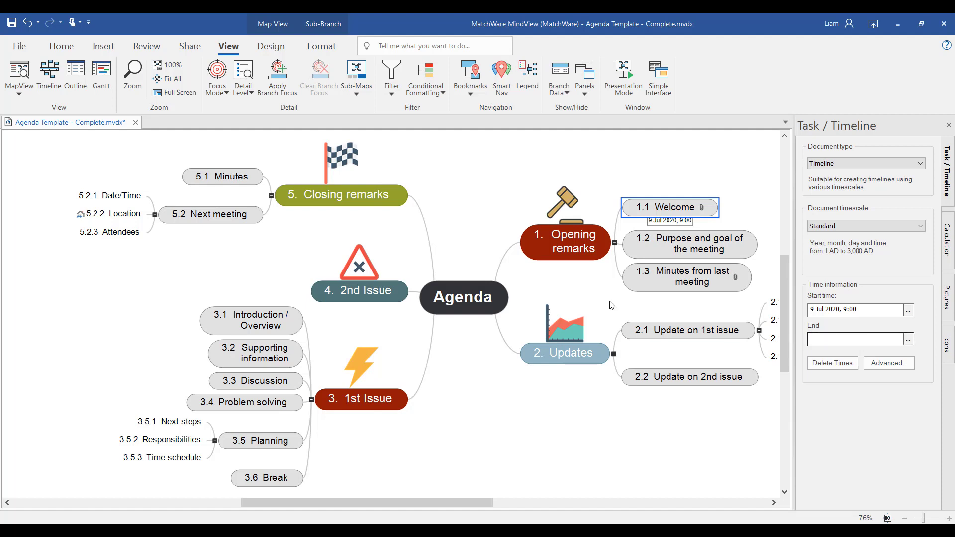
left_click(85, 77)
- Collapse the Task / Timeline settings and set 2. Updates' start time to 8 Jul 2020, 10:00
left_click(948, 182)
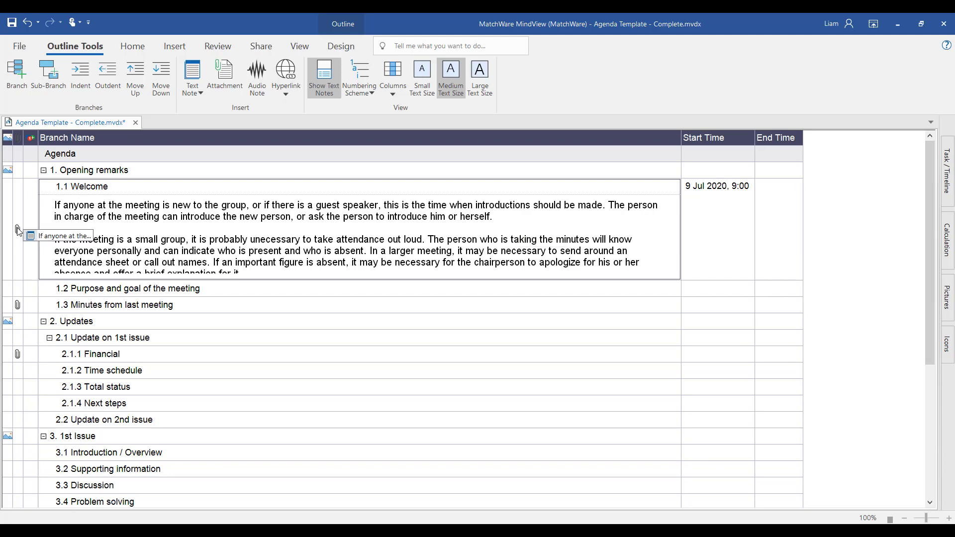
mouse_move(6, 170)
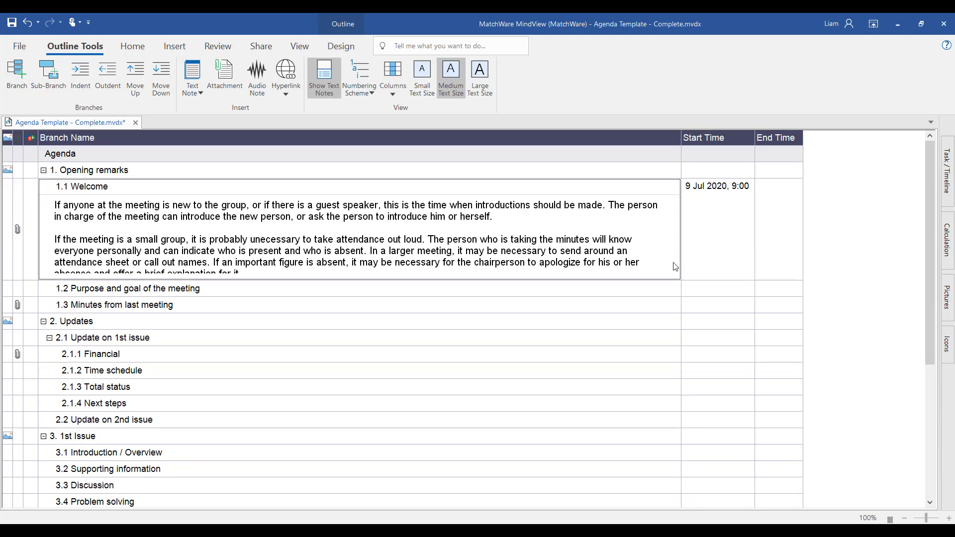
left_click(723, 323)
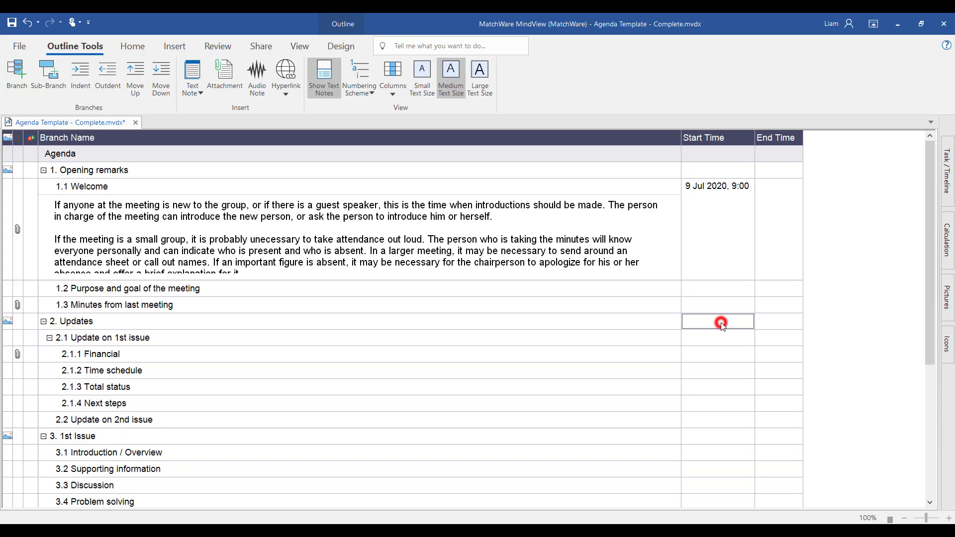
left_click(723, 324)
left_click(751, 322)
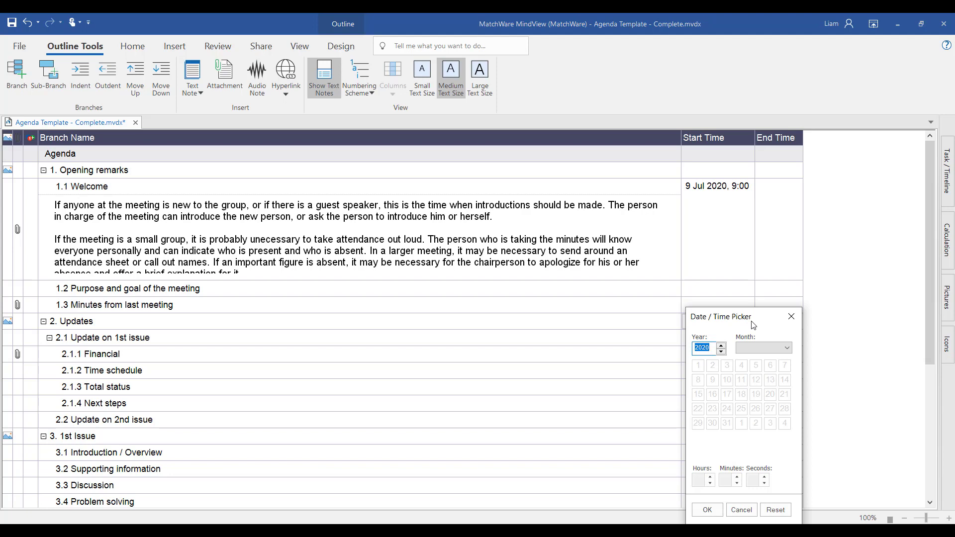
left_click(784, 347)
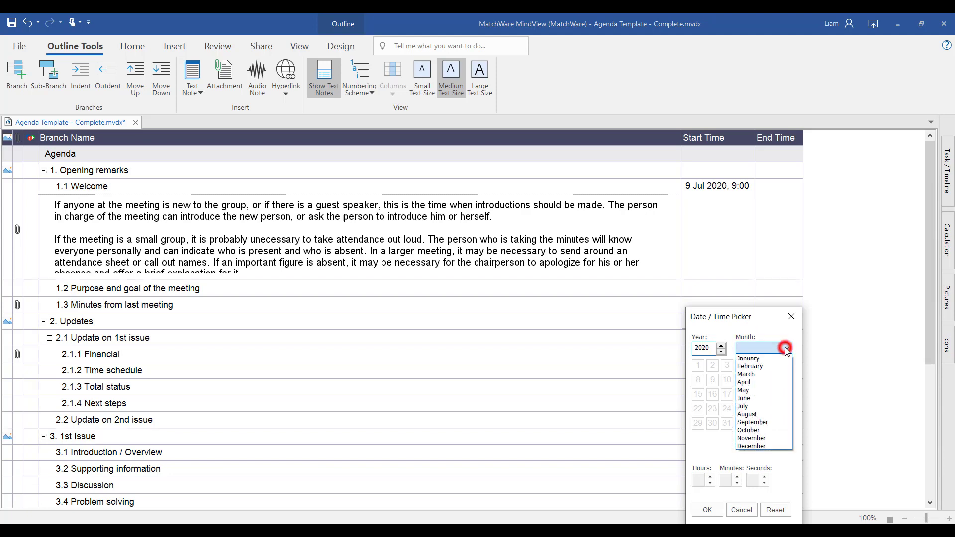
left_click(747, 406)
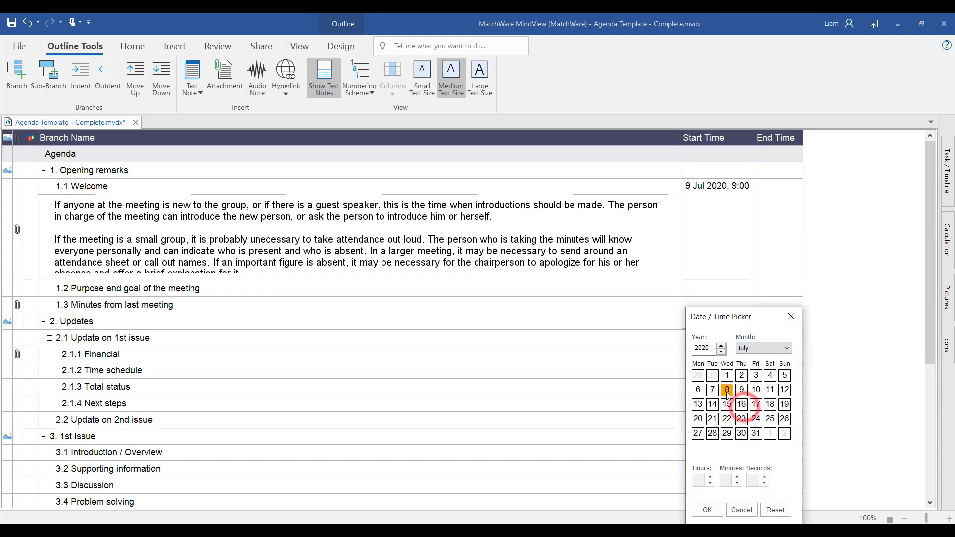
left_click(727, 391)
left_click(701, 482)
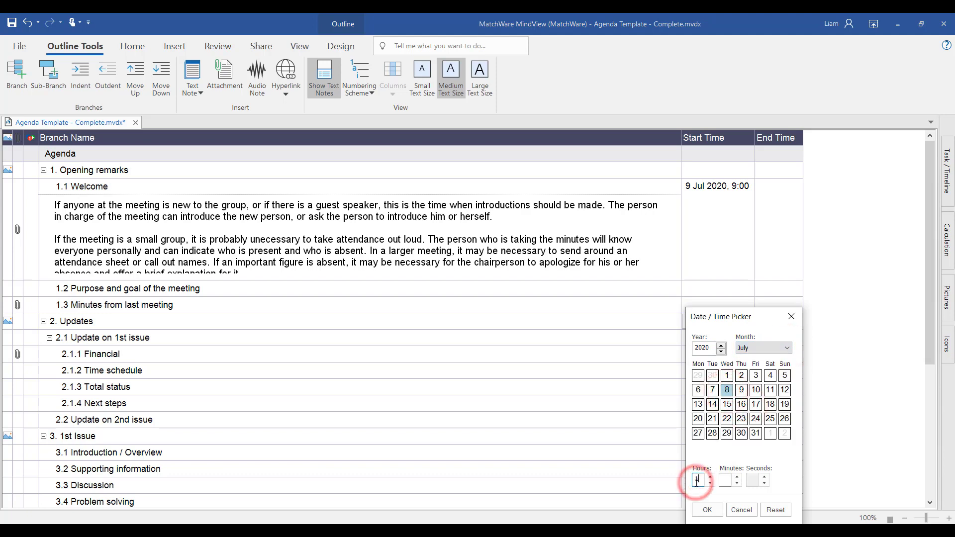
type("10")
left_click(725, 480)
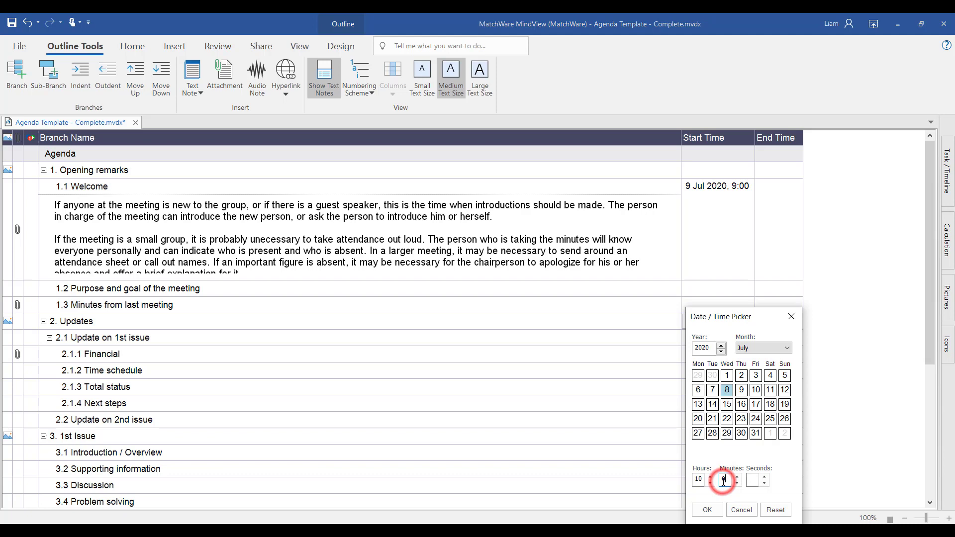
type("00")
left_click(708, 510)
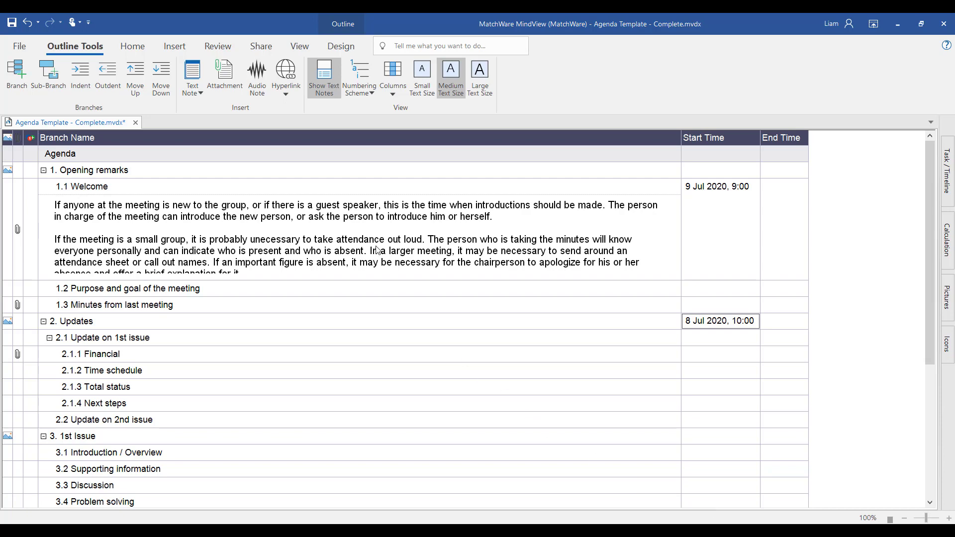
- Switch the agenda to Timeline view and set Financial's start hour to 11:00
left_click(294, 50)
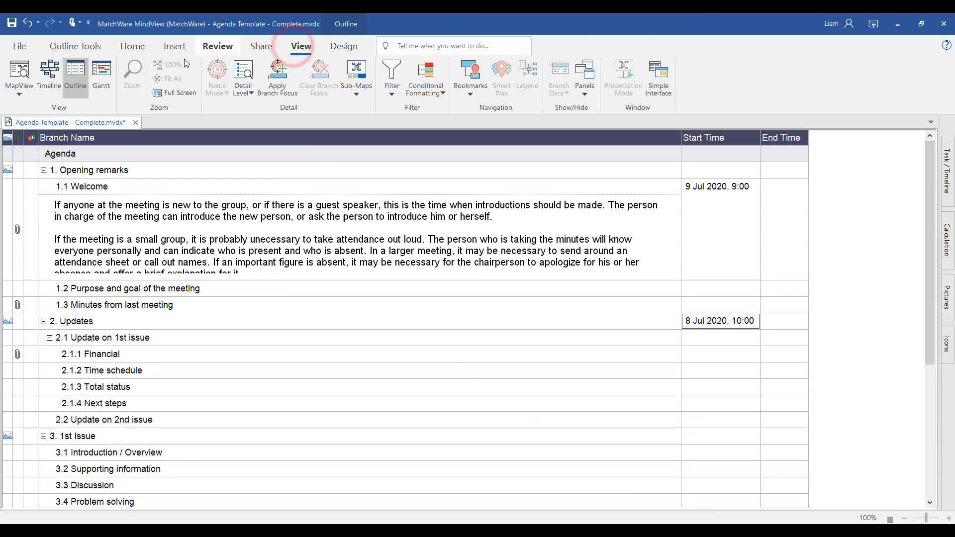
left_click(45, 75)
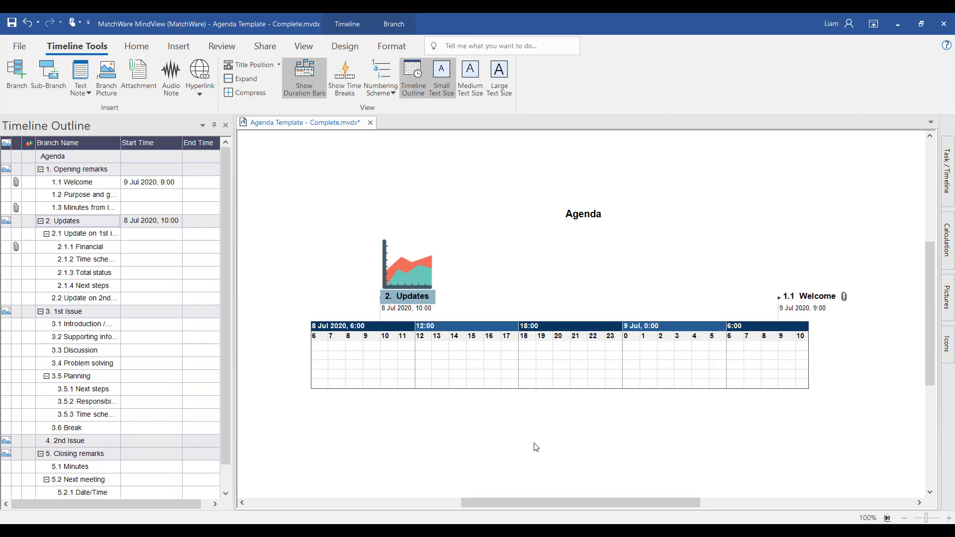
left_click(136, 250)
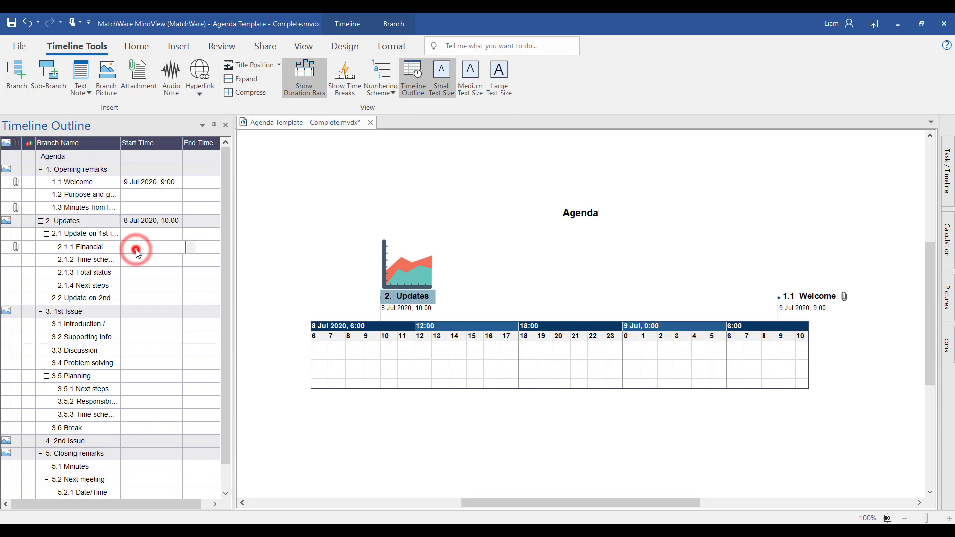
left_click(190, 247)
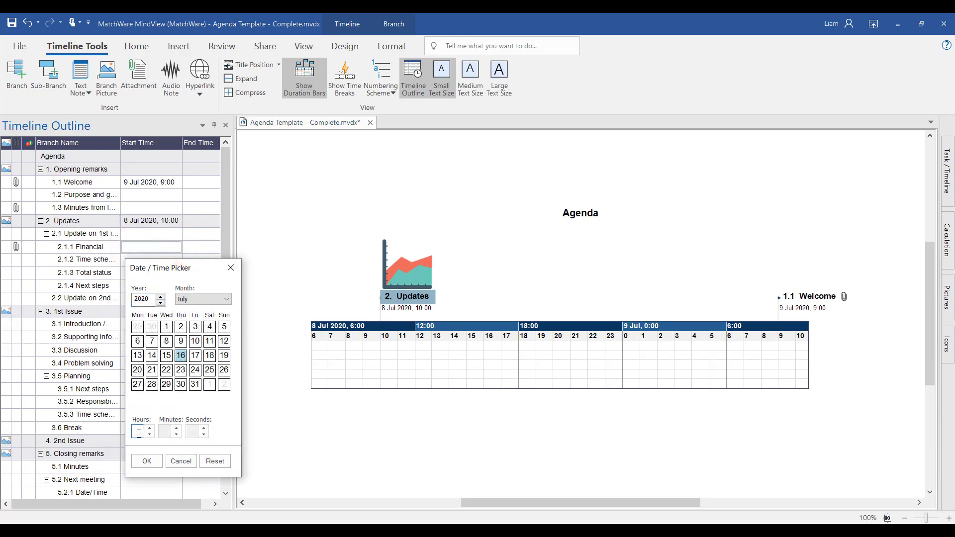
type("11")
left_click(164, 432)
key("Escape")
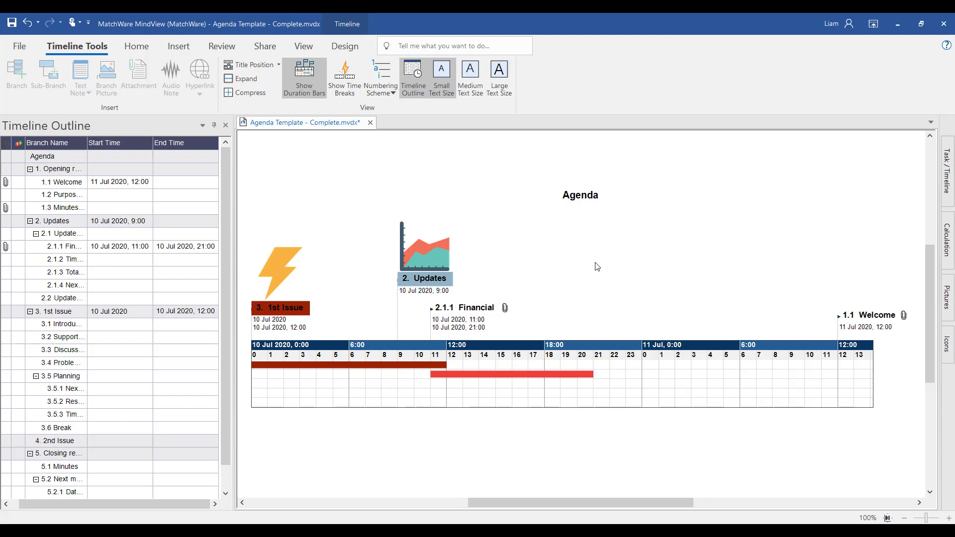
- Preview the print as landscape A4, three pages wide, then return to the timeline
left_click(24, 46)
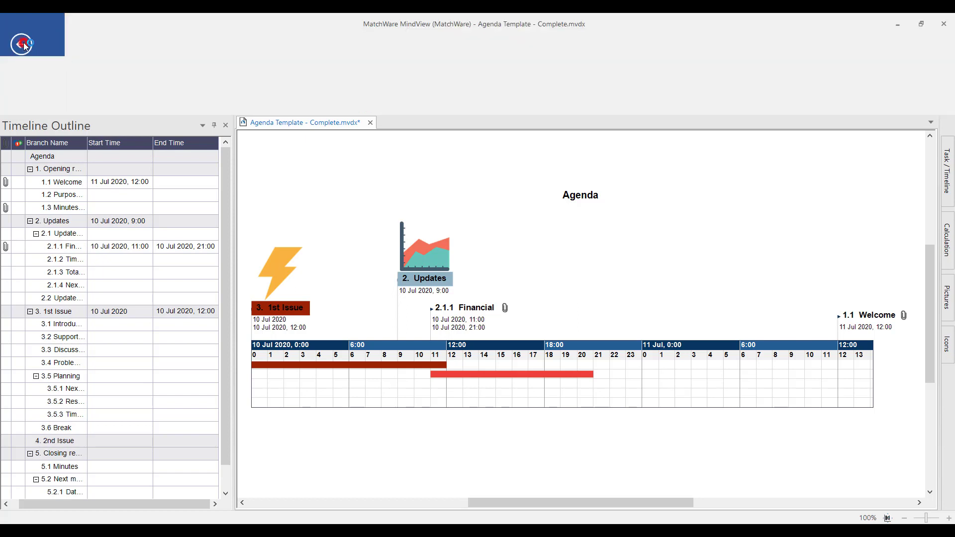
left_click(32, 192)
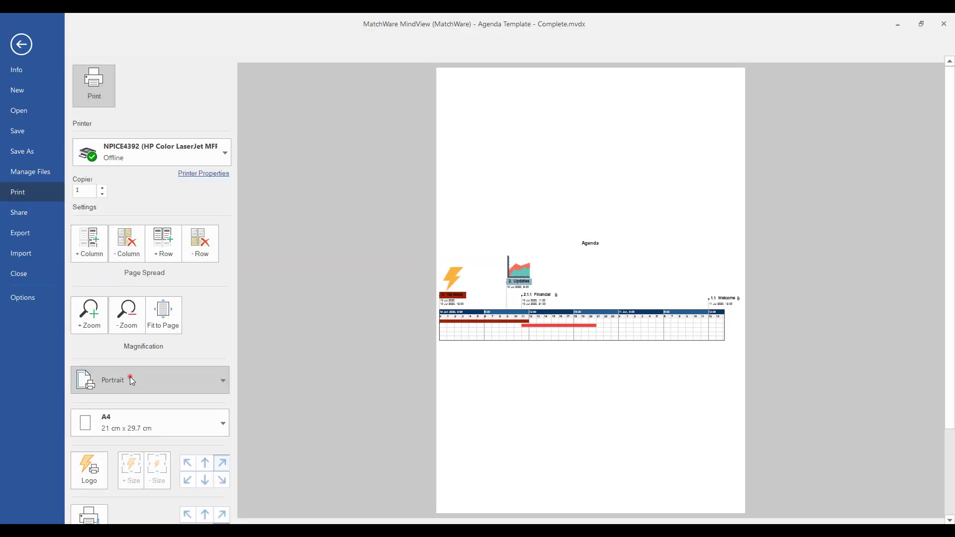
left_click(127, 380)
left_click(112, 431)
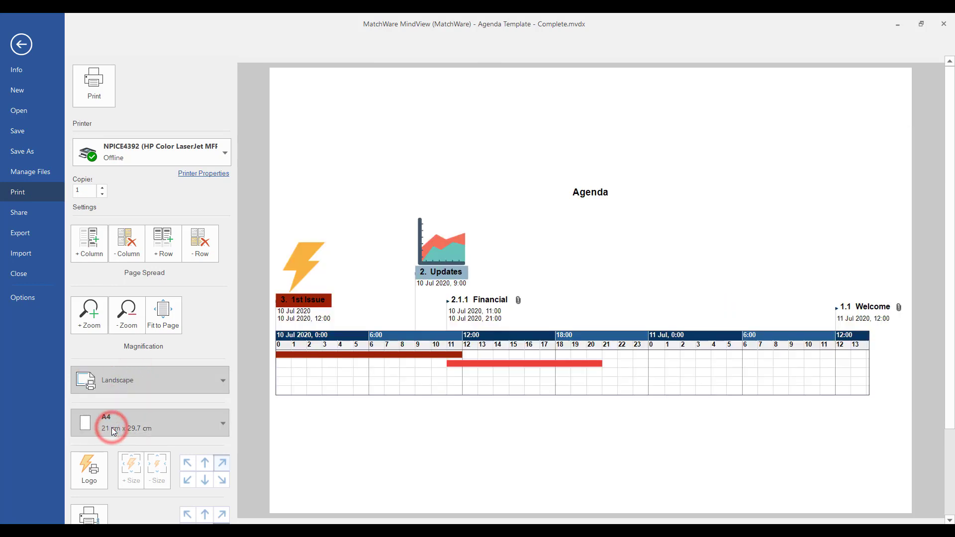
left_click(83, 245)
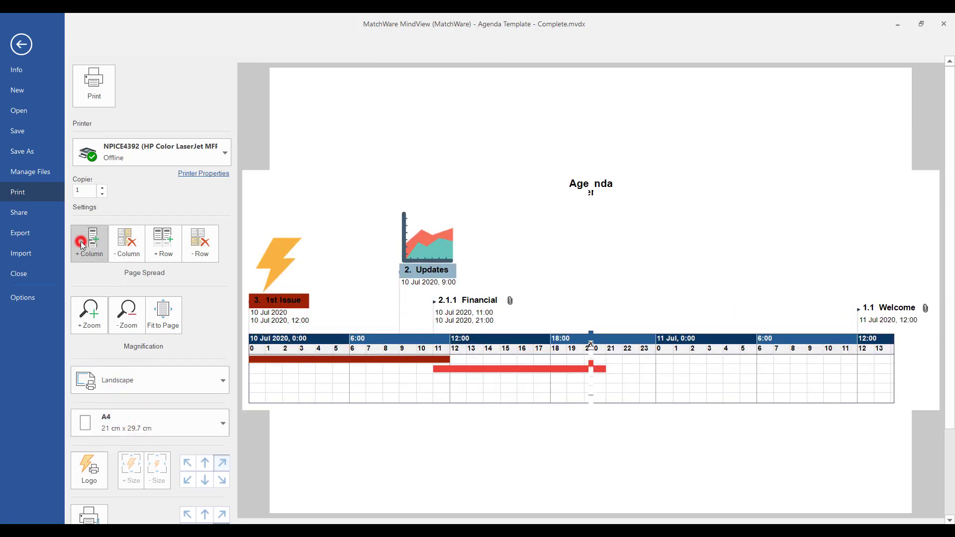
left_click(83, 245)
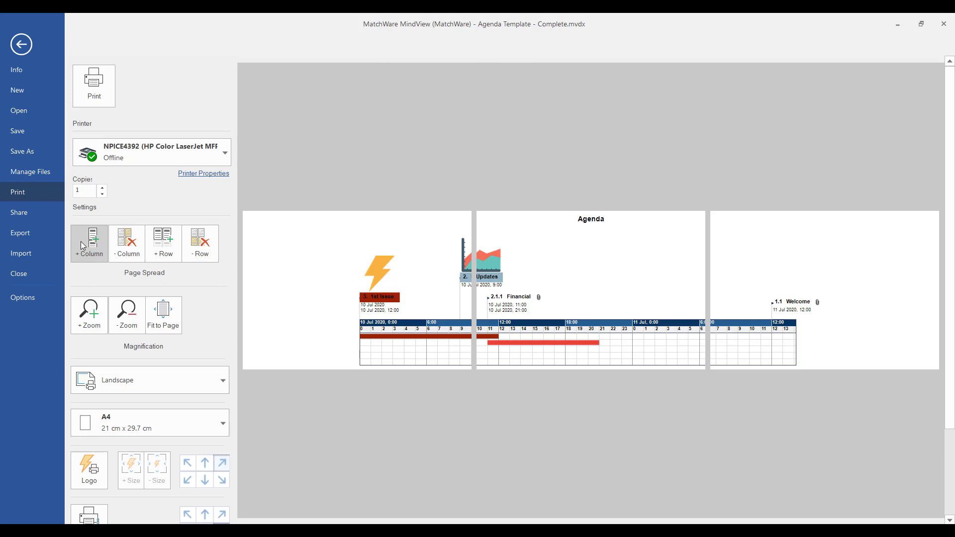
left_click(25, 43)
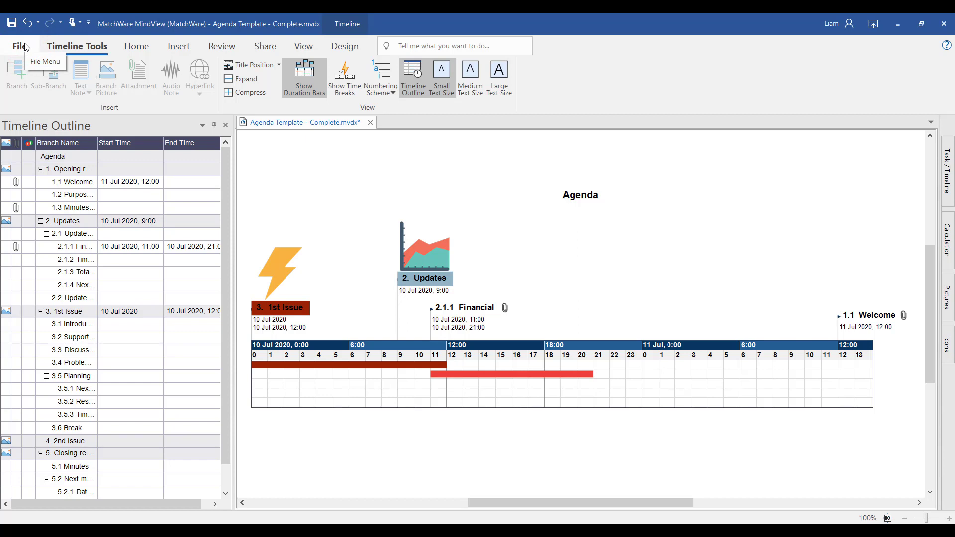
- Start a custom Microsoft Word export with Dates ticked in the General settings
left_click(25, 46)
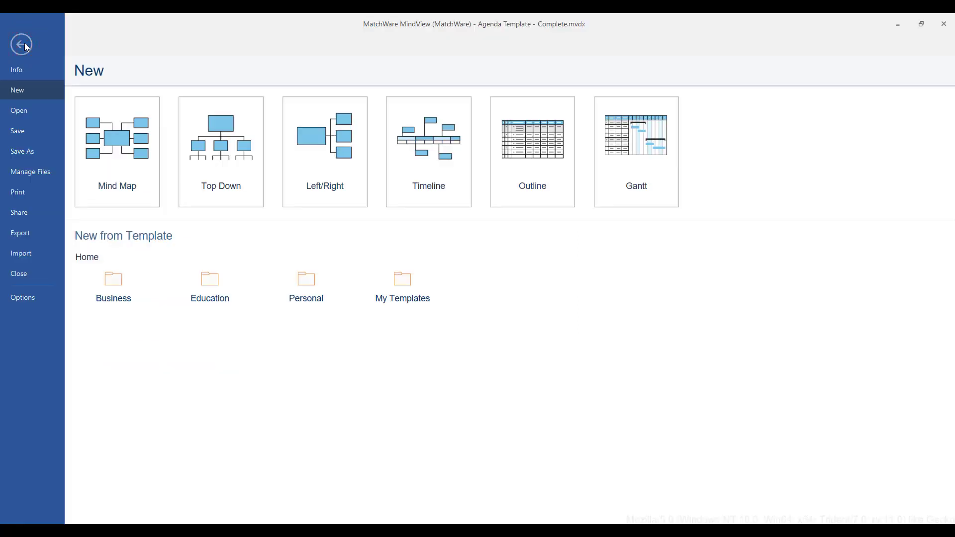
left_click(34, 234)
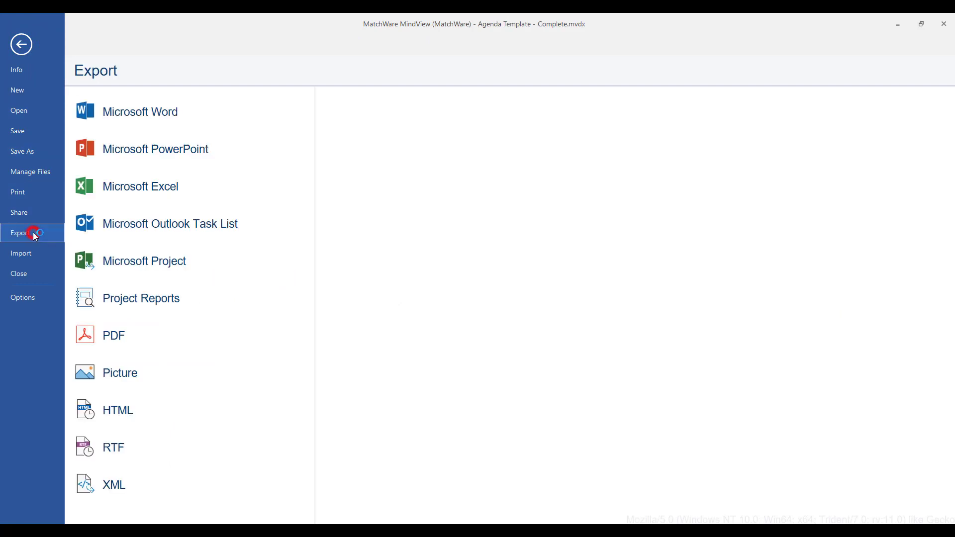
left_click(154, 111)
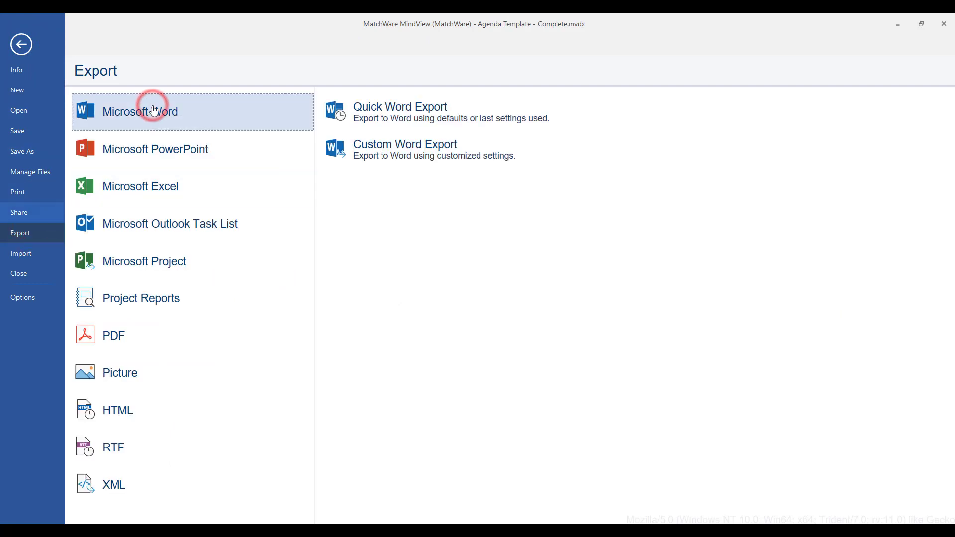
left_click(401, 159)
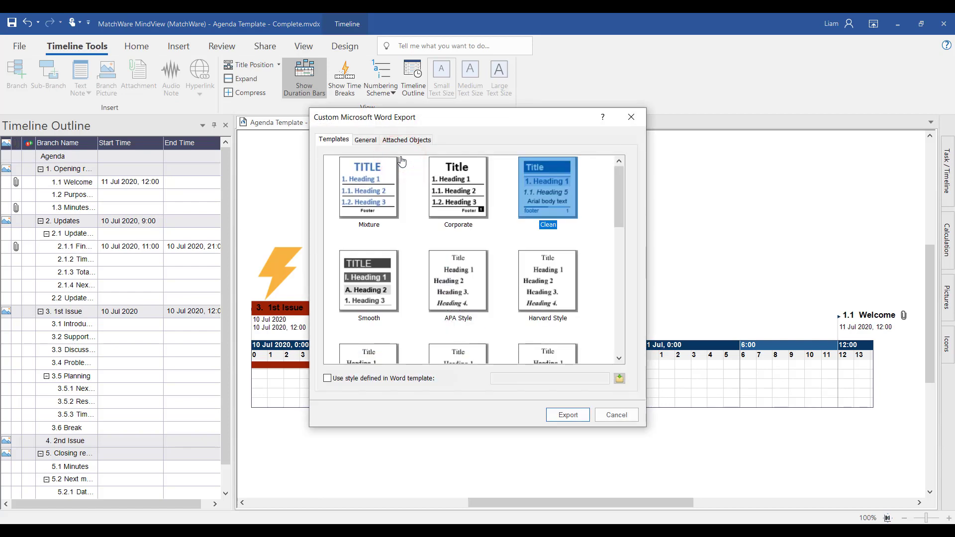
left_click(365, 141)
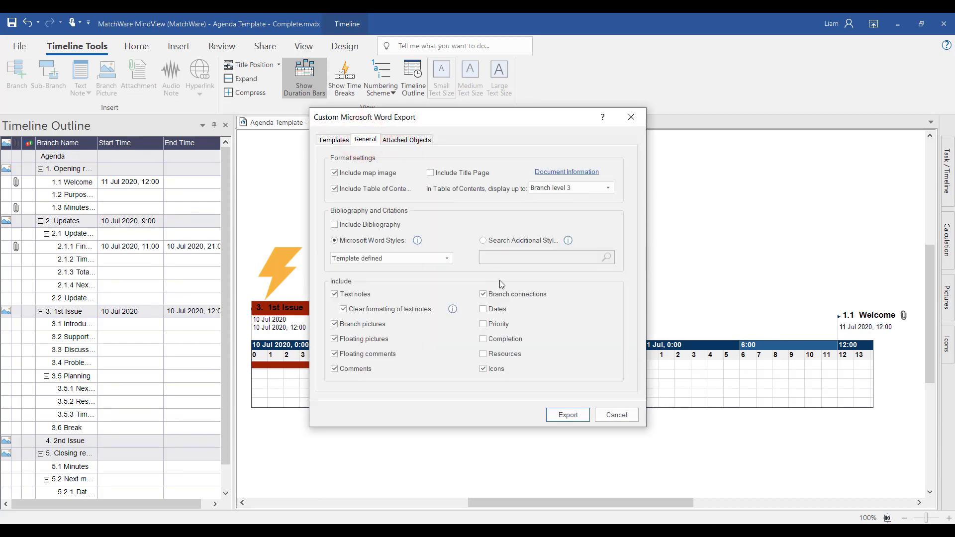
left_click(492, 310)
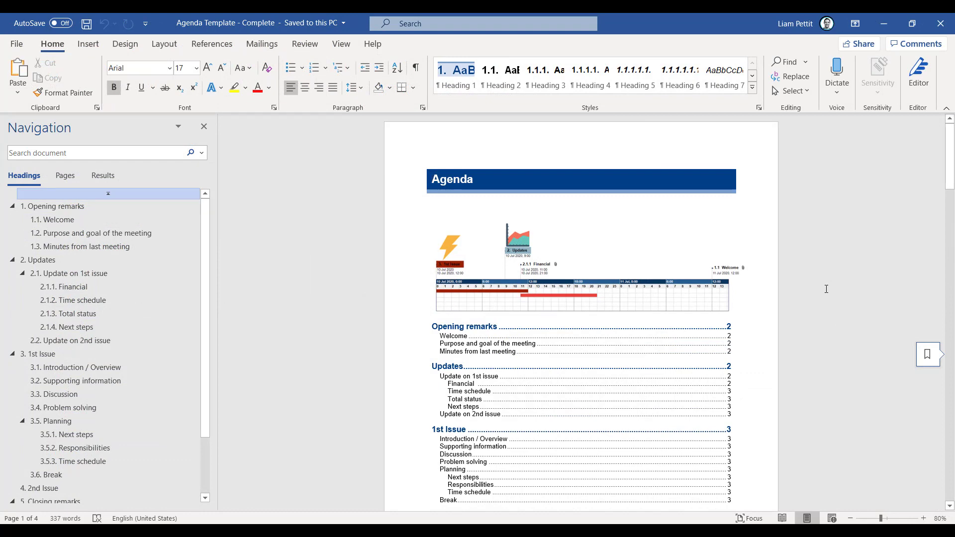
- Scroll the exported Word Agenda down to the 2.1.1 Financial section with its dates
scroll(831, 362, "down", 15)
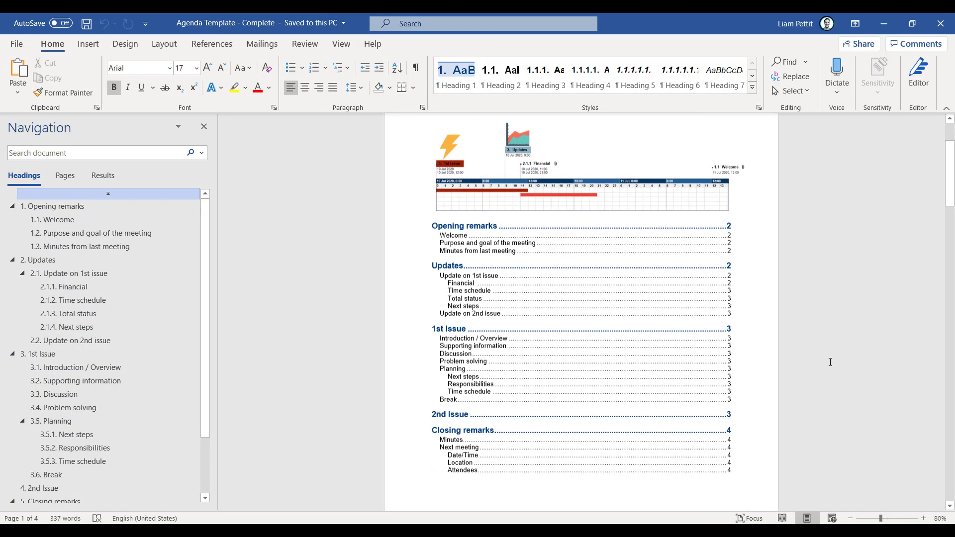
scroll(831, 362, "down", 5)
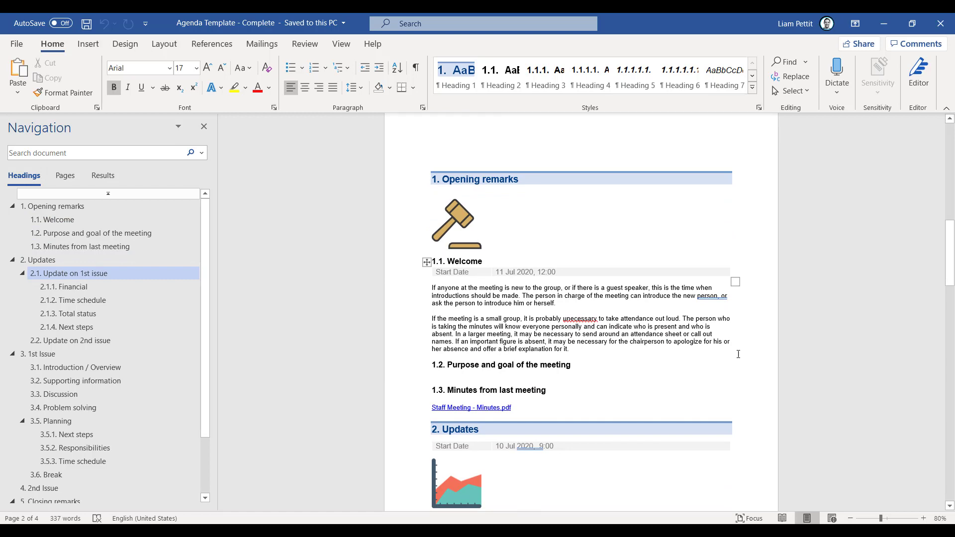
scroll(738, 355, "down", 5)
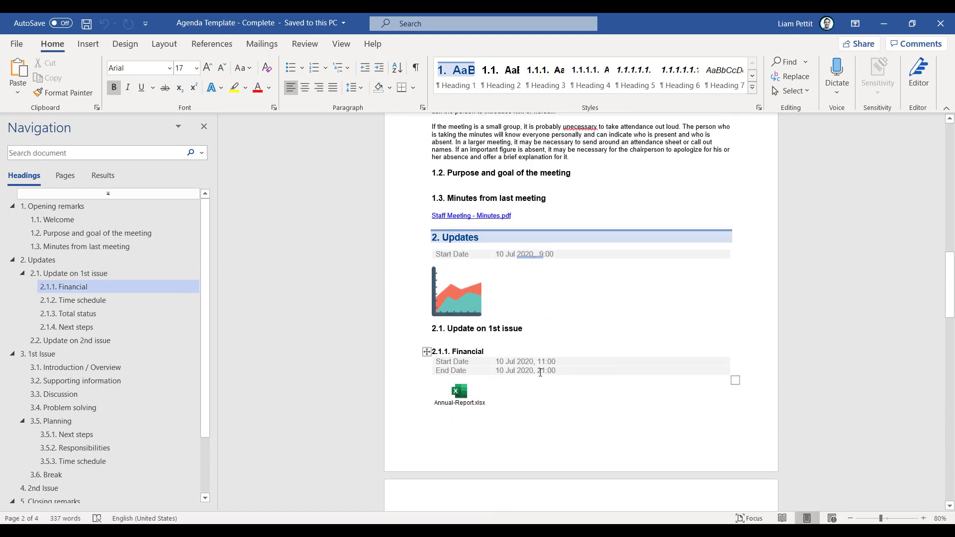